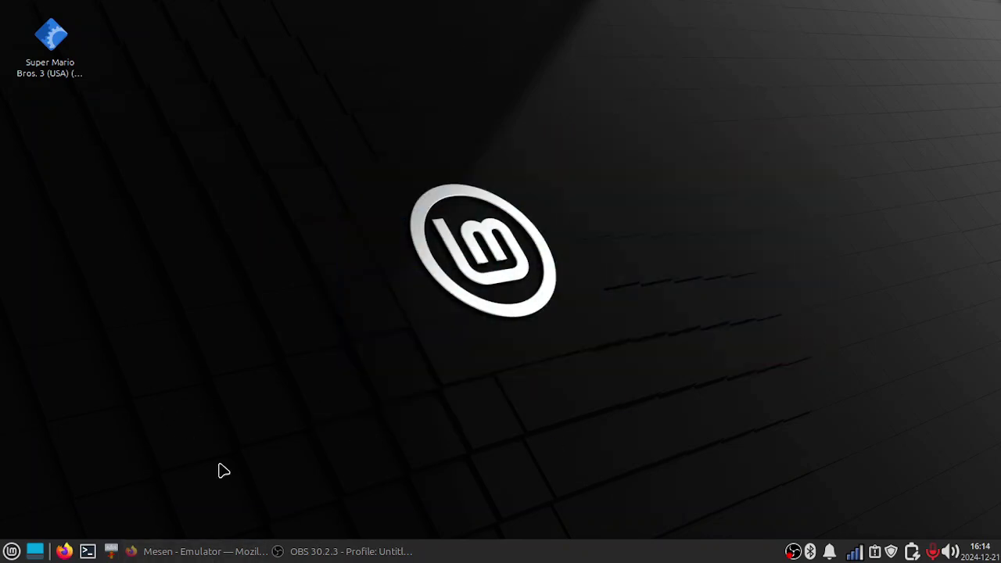
Restore the Firefox window showing the Mesen homepage from the taskbar
left_click(202, 551)
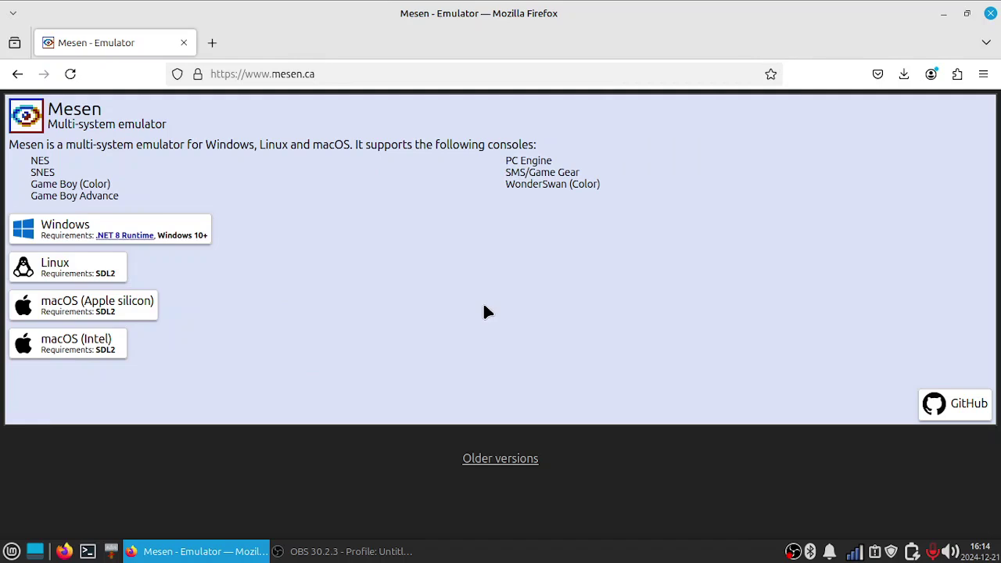
Download the Linux build of Mesen from mesen.ca and open the zip
left_click_drag(6, 149, 479, 274)
left_click(479, 274)
left_click(93, 278)
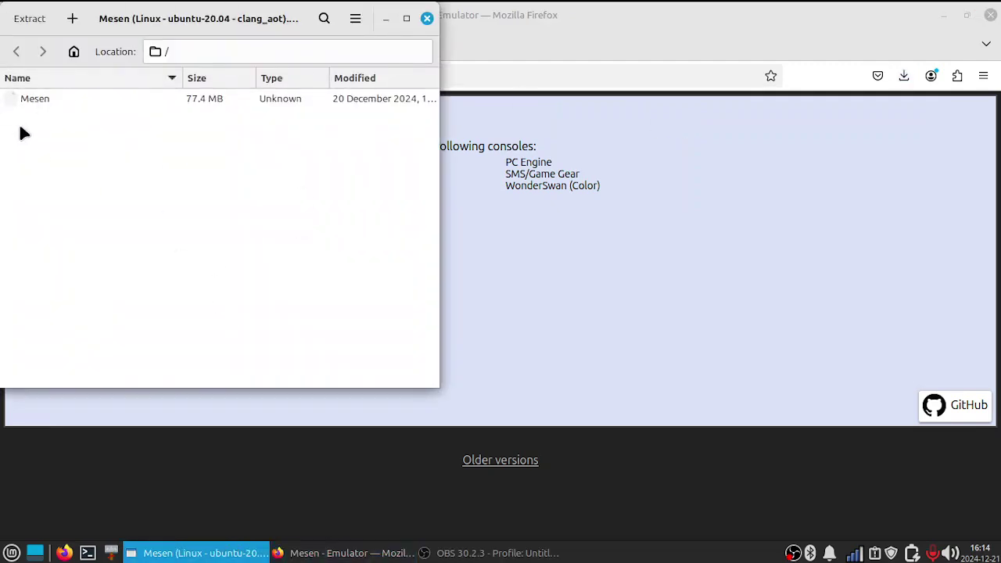
Extract the Mesen archive contents to the Desktop and show the files
left_click(30, 19)
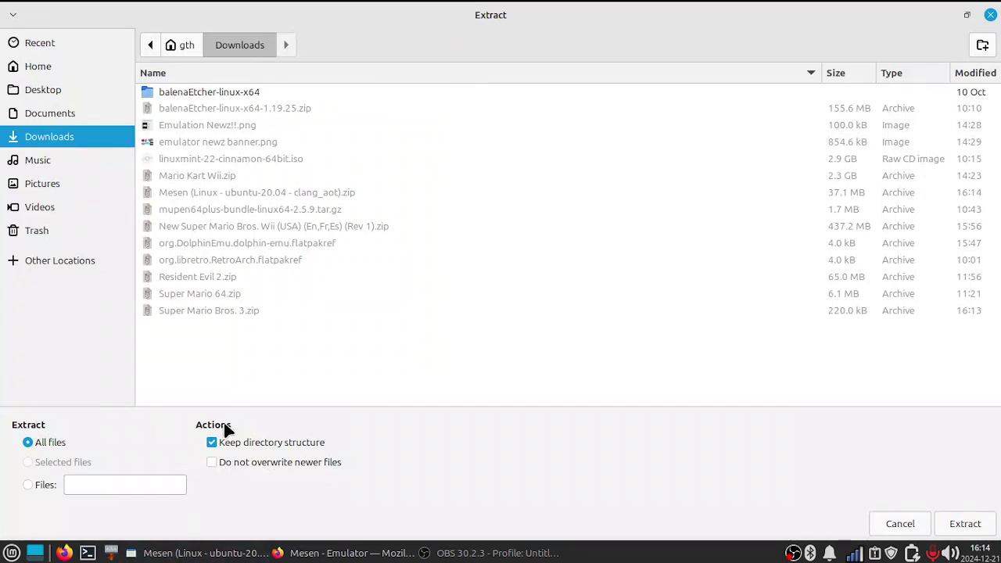
left_click(49, 91)
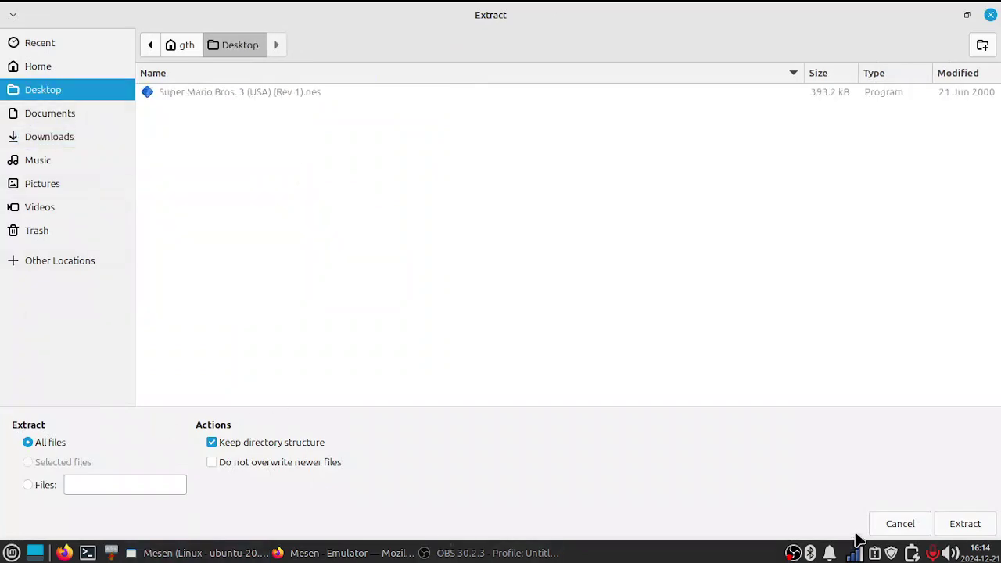
left_click(963, 524)
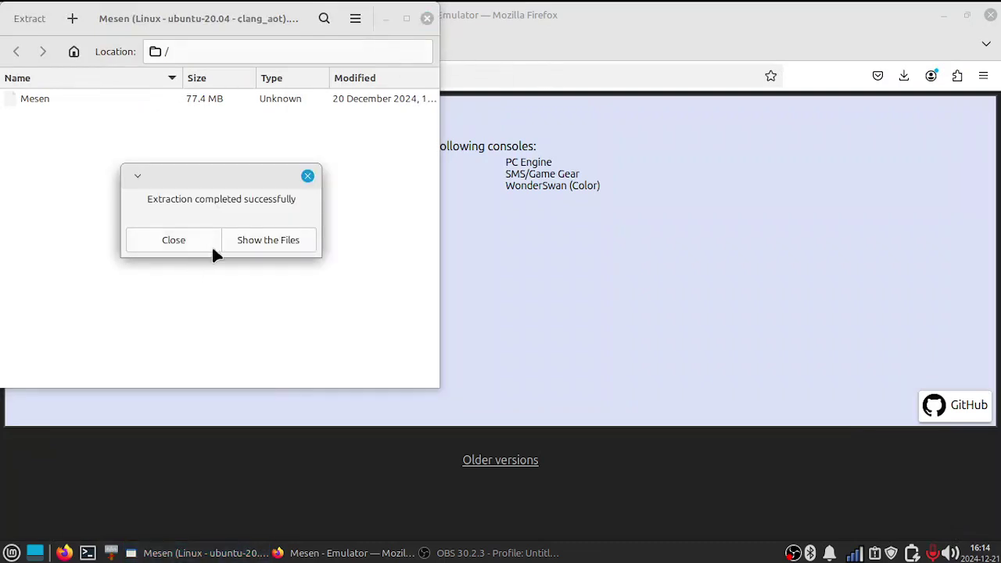
left_click(267, 245)
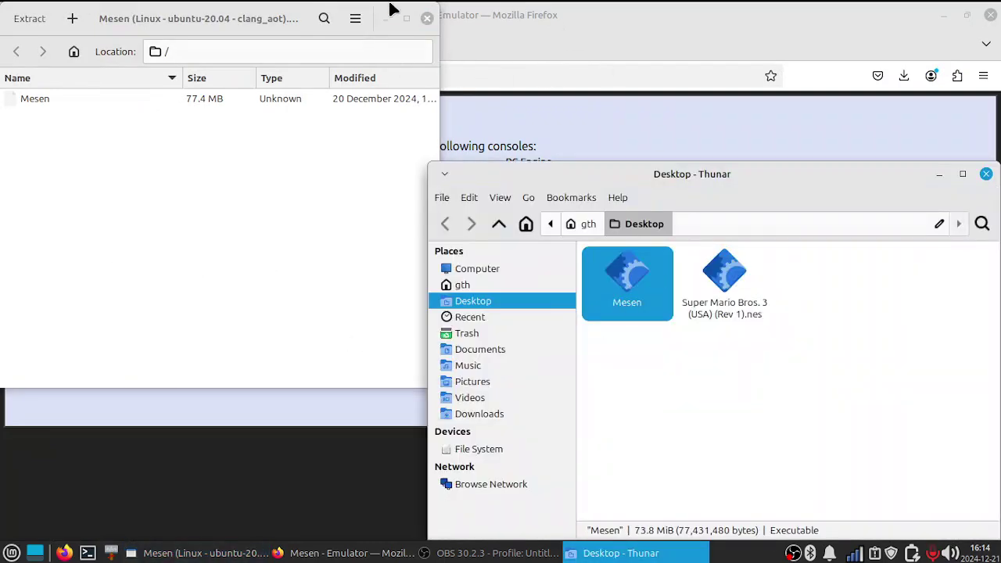
Close Archive Manager, the file manager window and Firefox
left_click(423, 29)
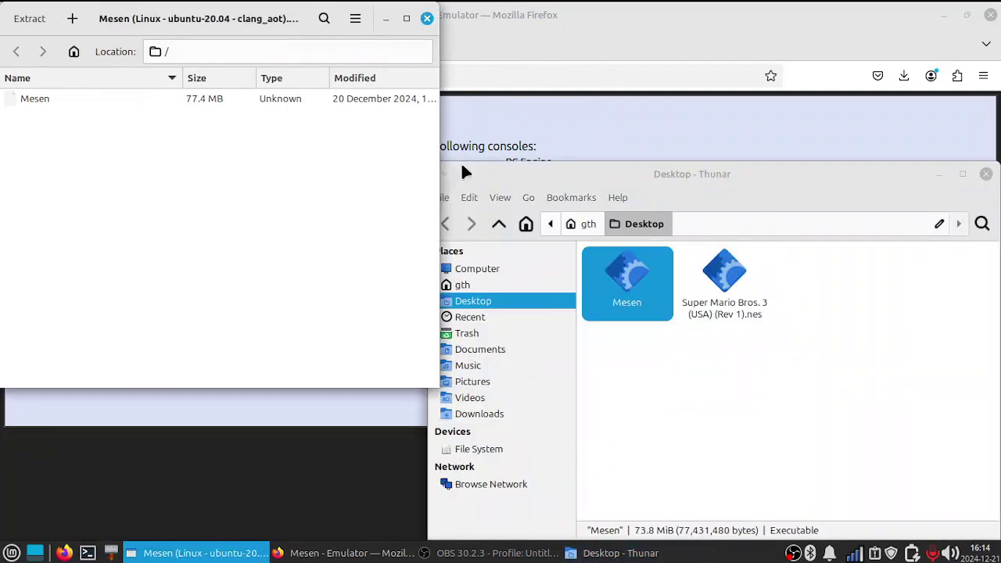
left_click(427, 18)
left_click(940, 173)
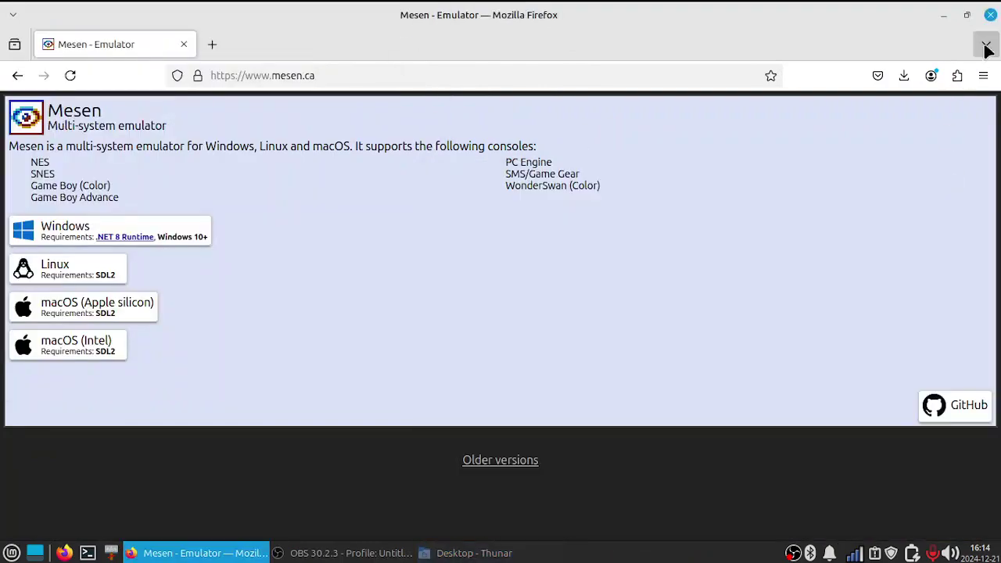
left_click(987, 47)
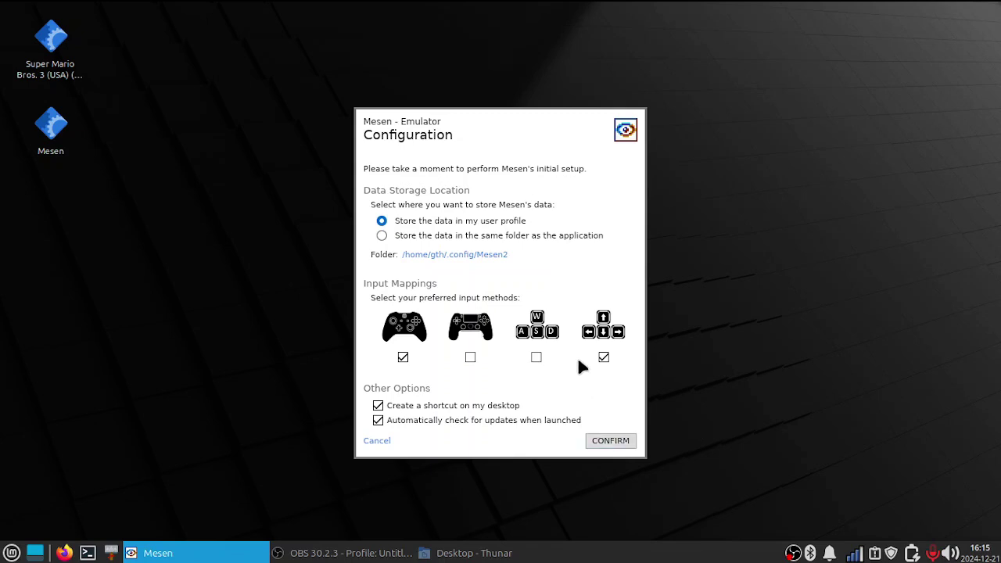
Choose the arrow-keys keyboard mapping in Mesen's first-run configuration
left_click(536, 357)
Confirm setup and open Super Mario Bros. 3 (USA) (Rev 1).nes from the Desktop
left_click(609, 440)
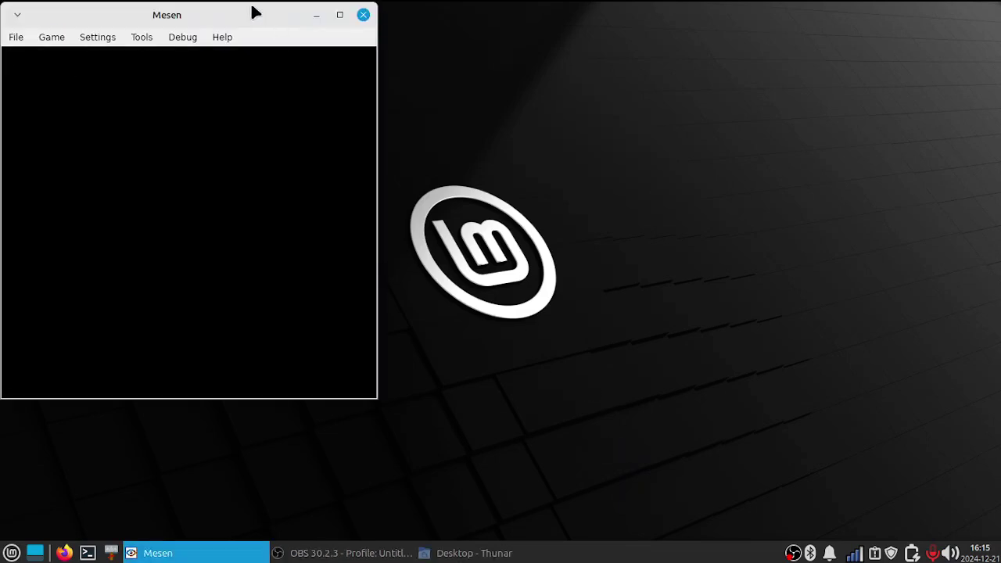
left_click_drag(255, 12, 459, 45)
left_click(222, 81)
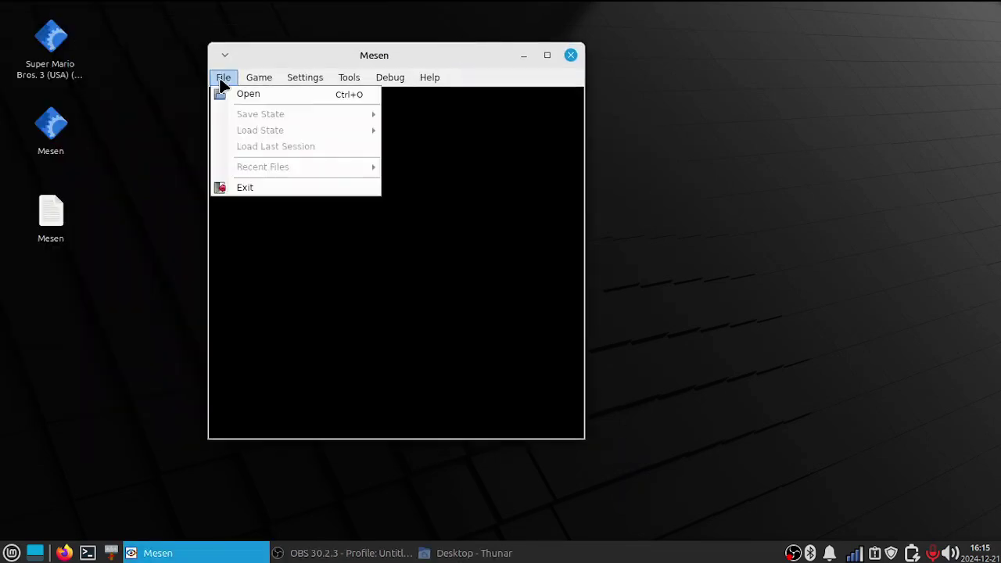
left_click(501, 197)
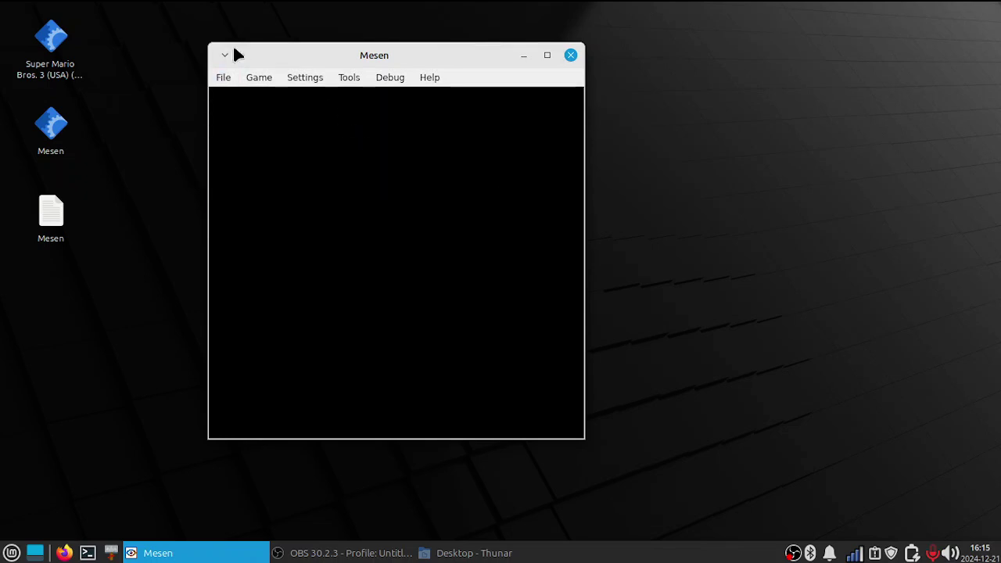
left_click(261, 78)
left_click(260, 77)
left_click(229, 76)
left_click(234, 95)
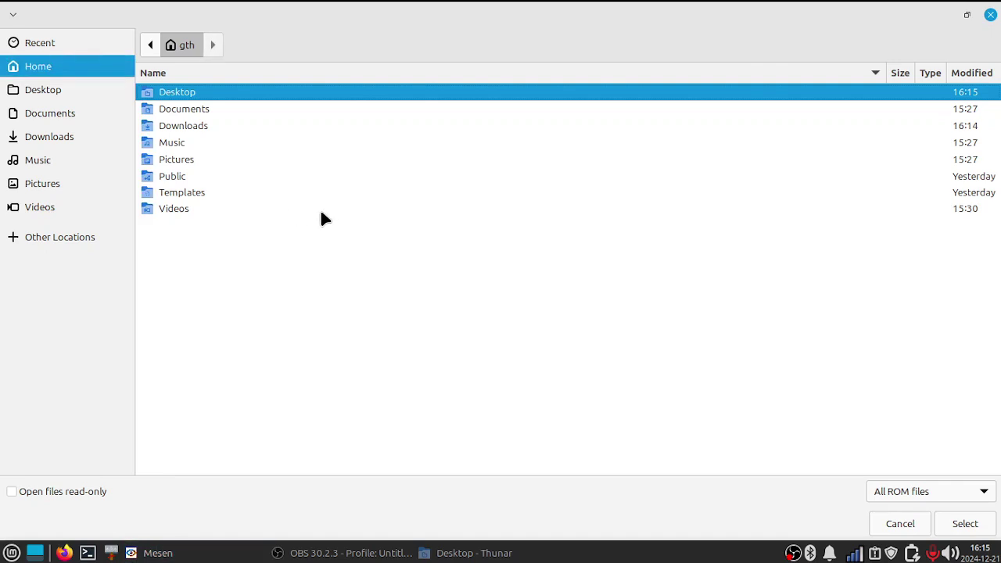
left_click(70, 92)
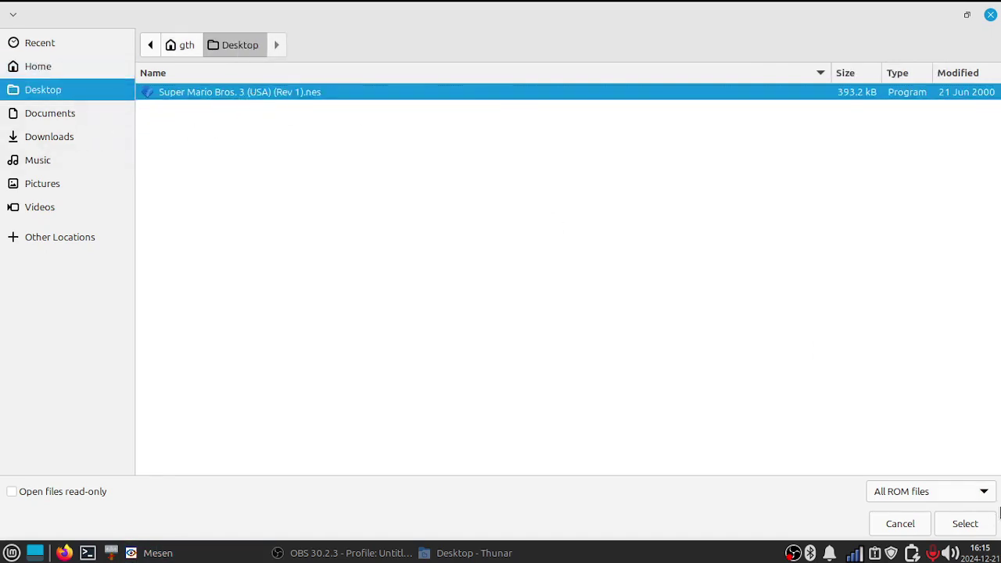
left_click(978, 522)
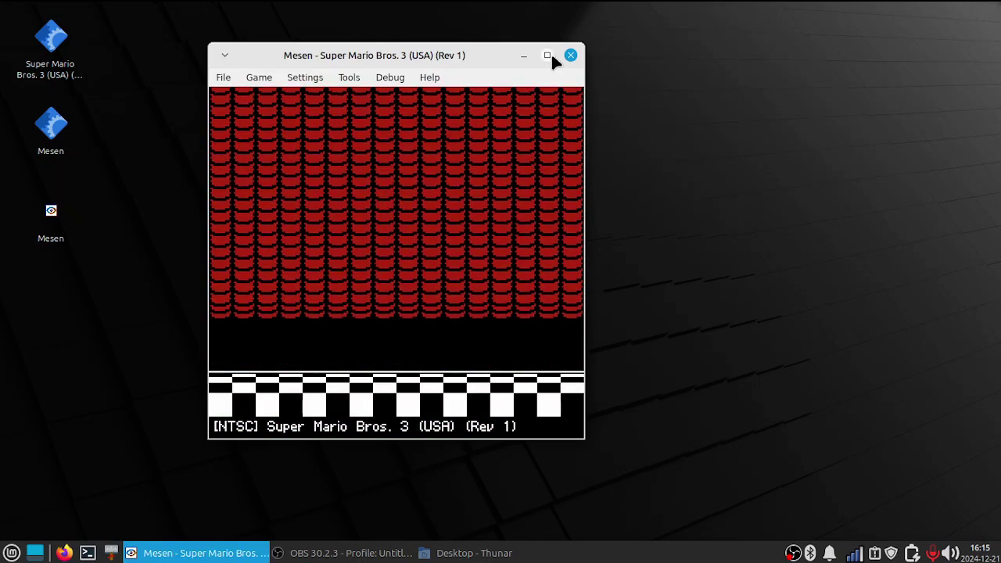
Maximize the Mesen window and press Enter to skip to the title menu
left_click(548, 55)
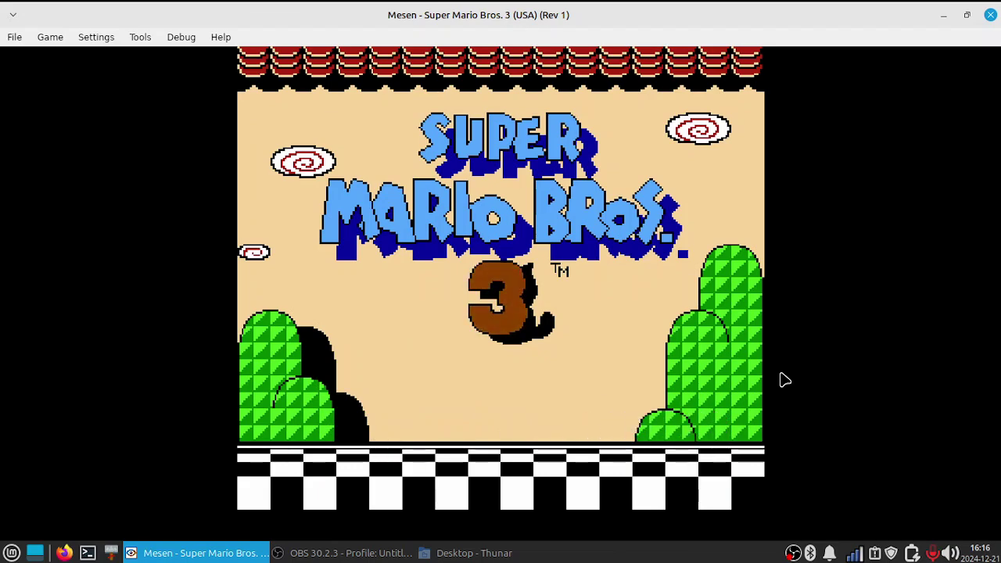
key("Return")
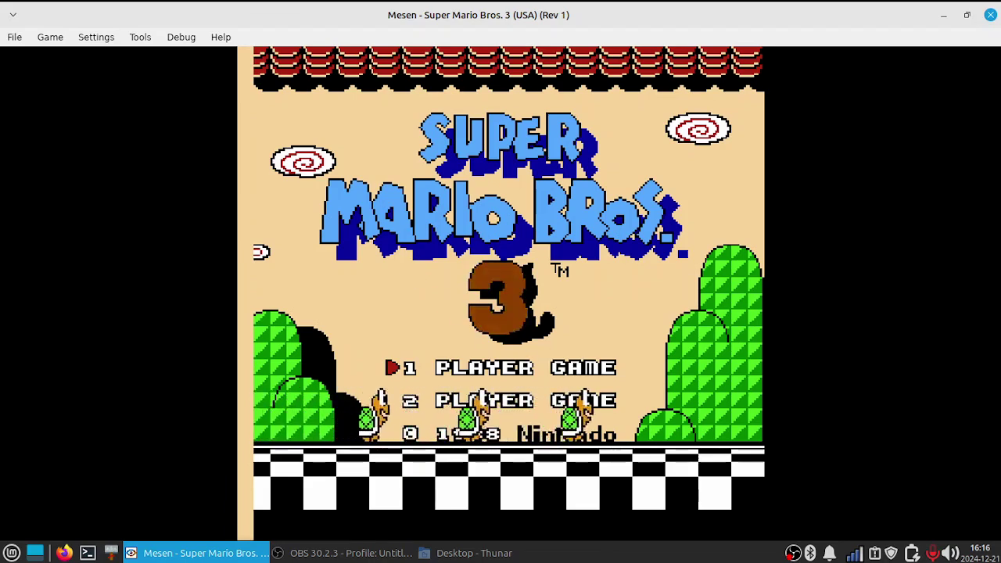
Open the Port 1 controller configuration in Mesen's NES input settings
left_click(104, 39)
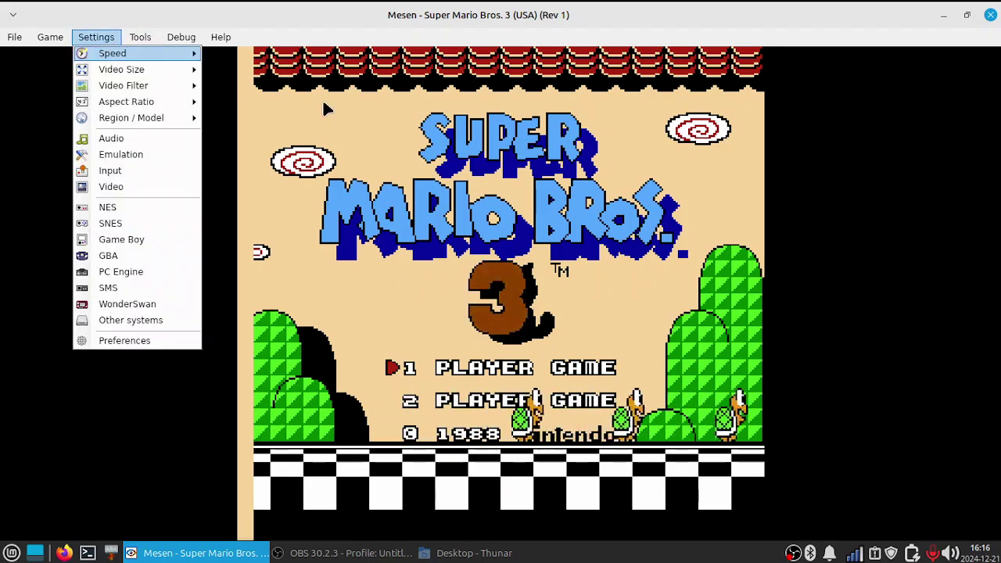
left_click(128, 166)
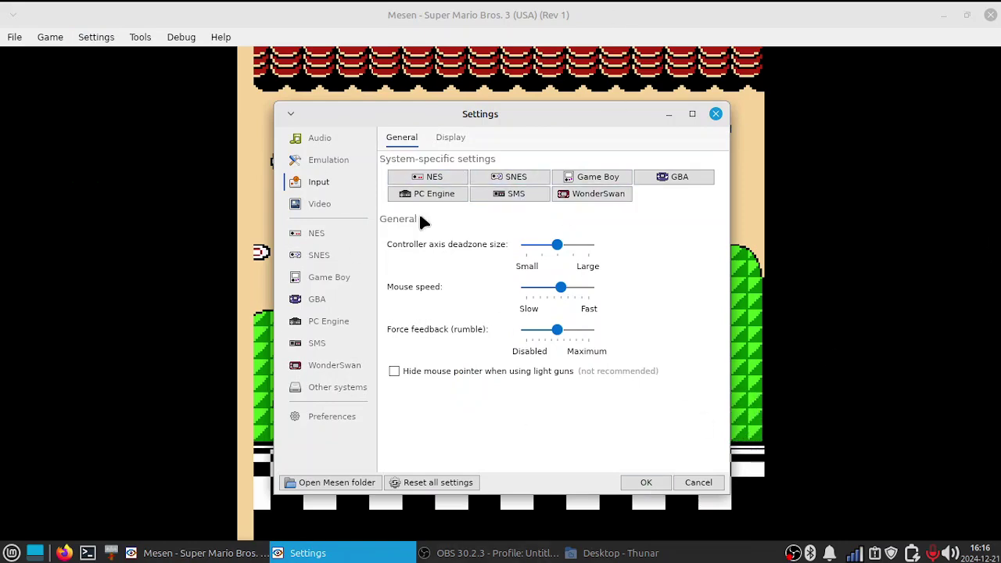
left_click(449, 178)
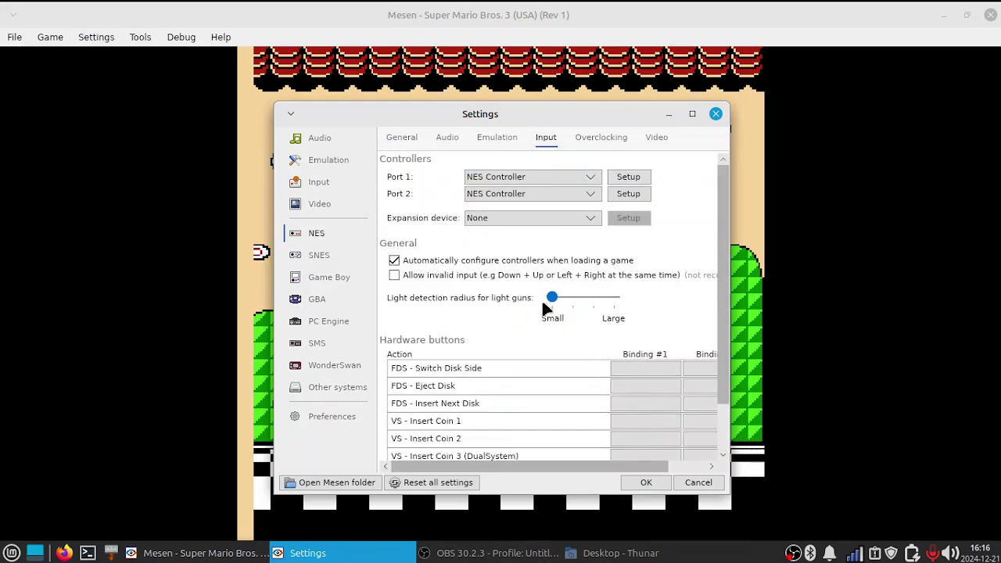
left_click(628, 179)
left_click_drag(781, 193, 501, 134)
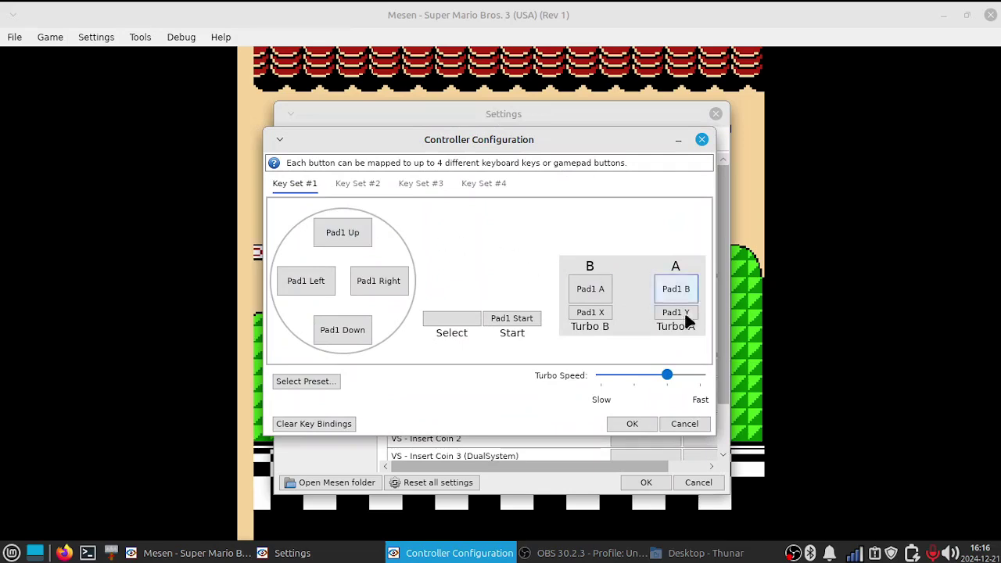
Bind Start to Enter, Select to L, B to X, A to Z, Turbo B to A, Turbo A to S
left_click(532, 320)
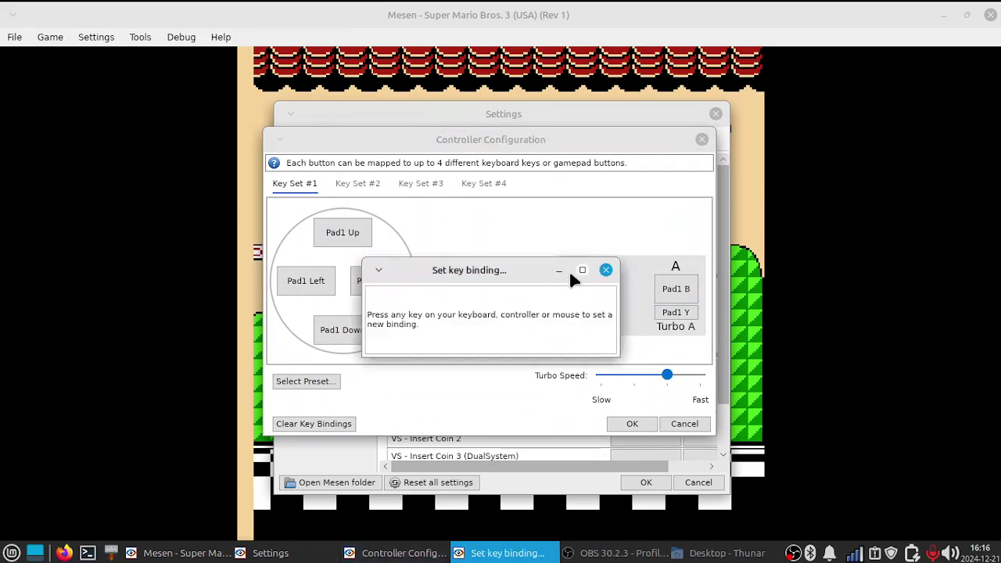
key("Return")
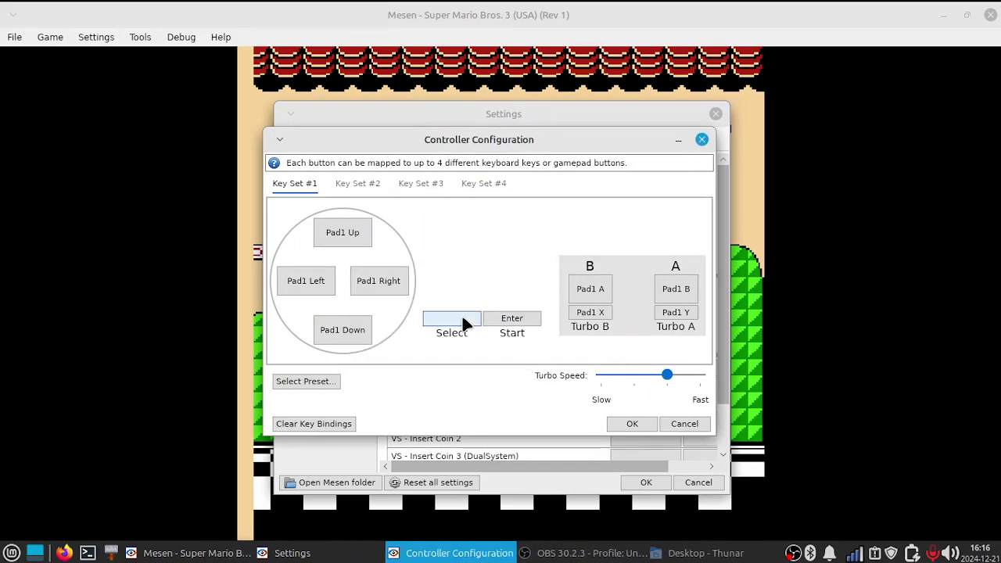
left_click(463, 320)
key("l")
left_click(591, 292)
key("x")
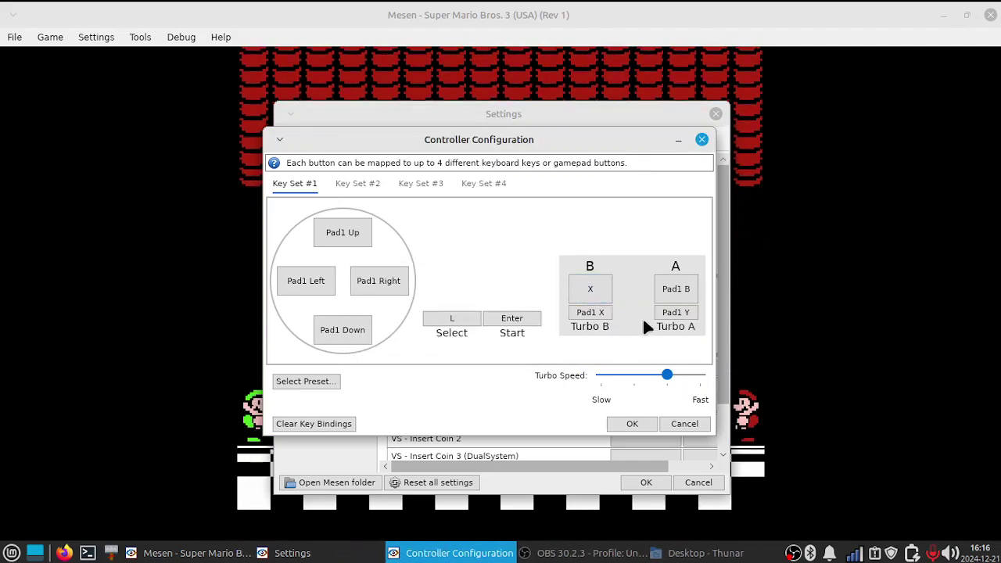
left_click(674, 289)
key("z")
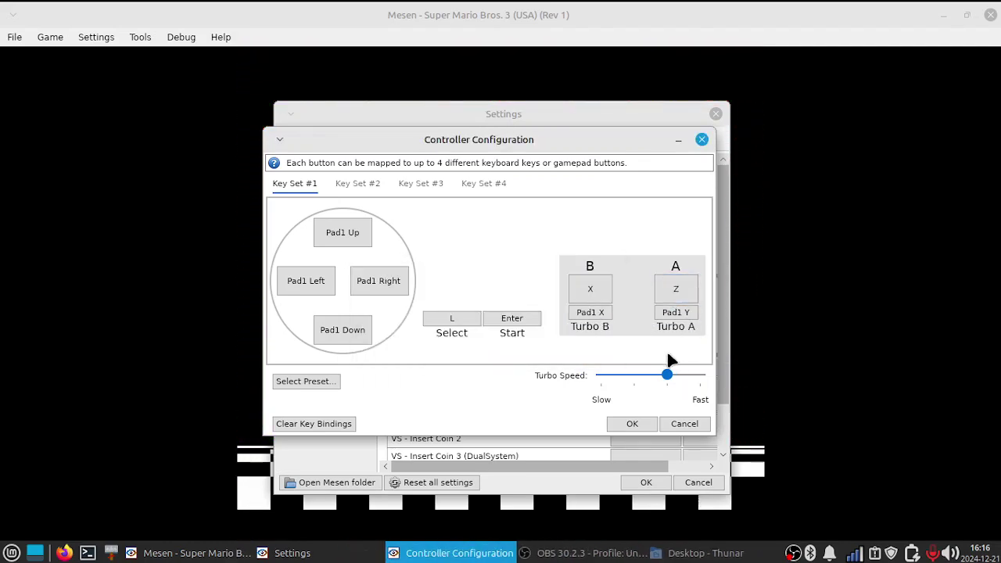
left_click(590, 313)
key("a")
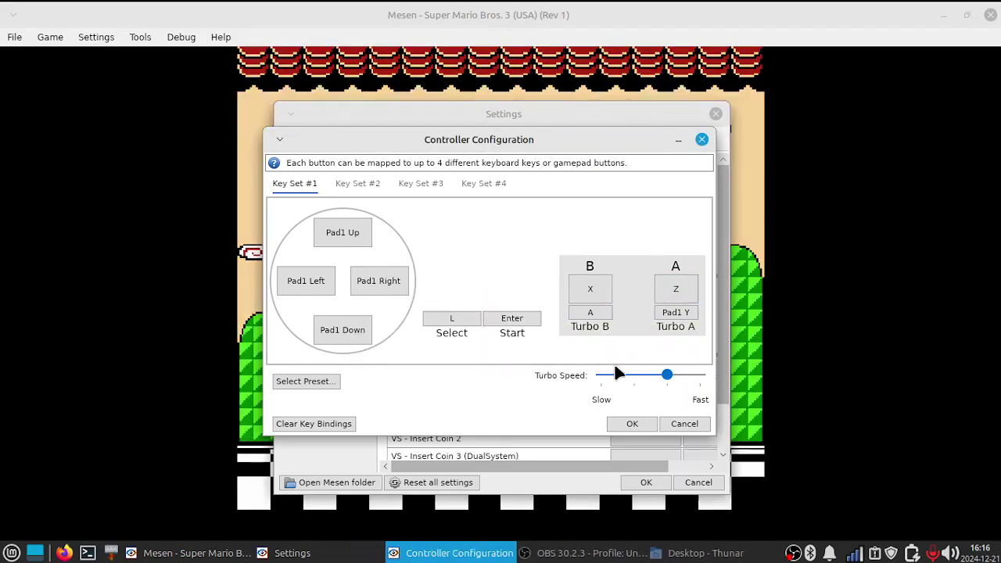
left_click(676, 313)
key("s")
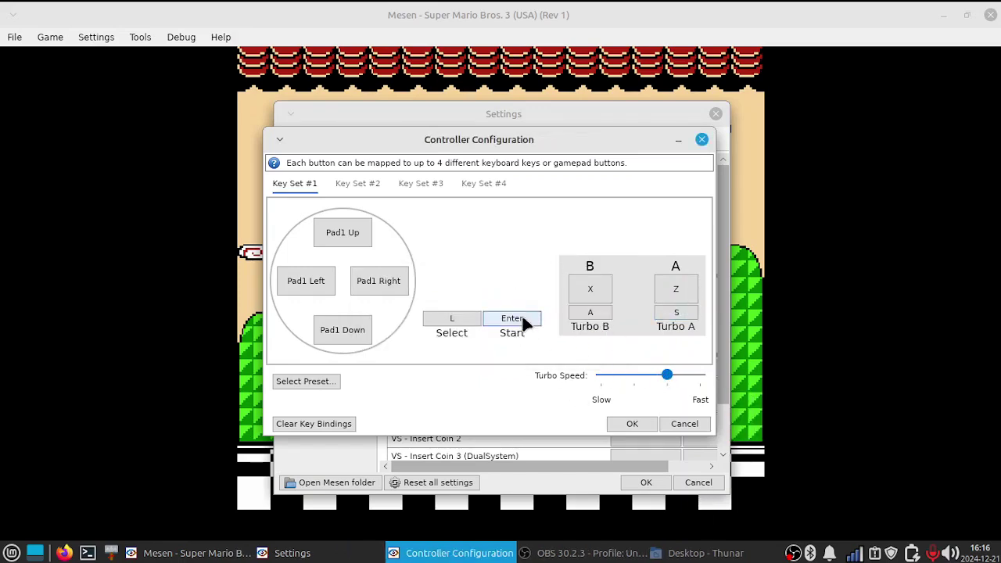
Map Up, Right, Left and Down to the arrow keys and confirm the configuration
left_click(352, 233)
key("Up")
left_click(379, 281)
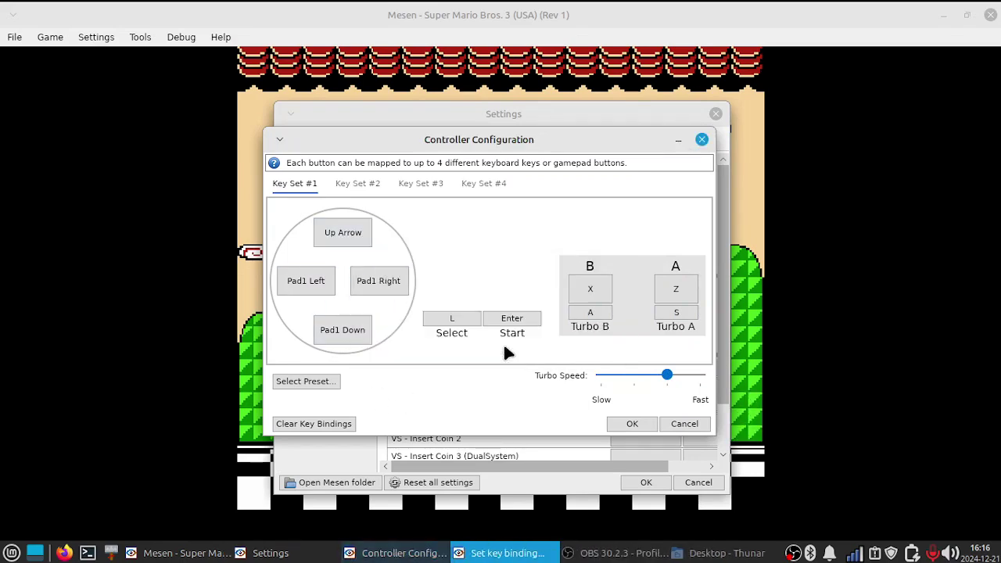
key("Right")
left_click(327, 288)
key("Left")
left_click(350, 336)
key("Down")
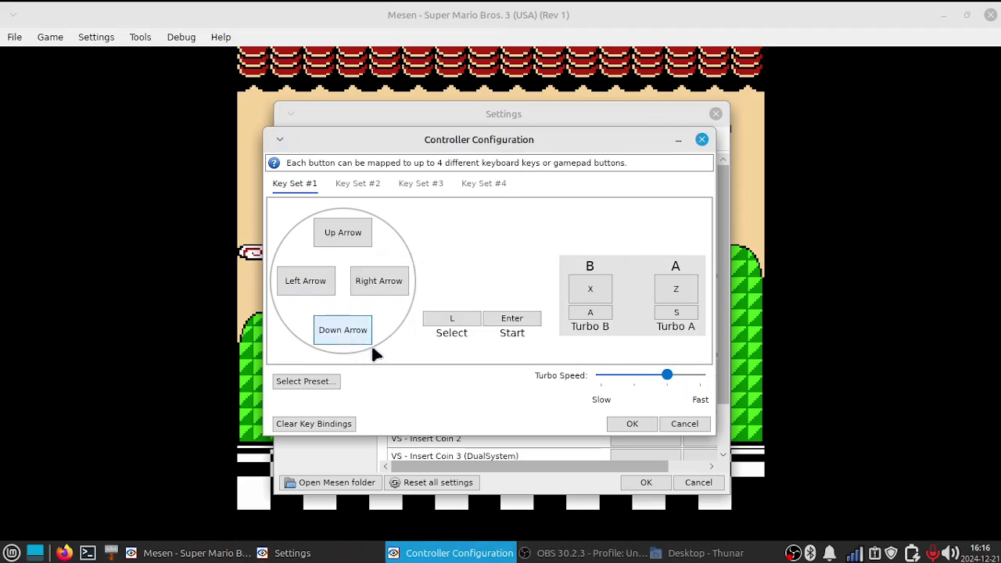
left_click(638, 424)
Save settings, start a one-player game and walk Mario into World 1-1
left_click(642, 483)
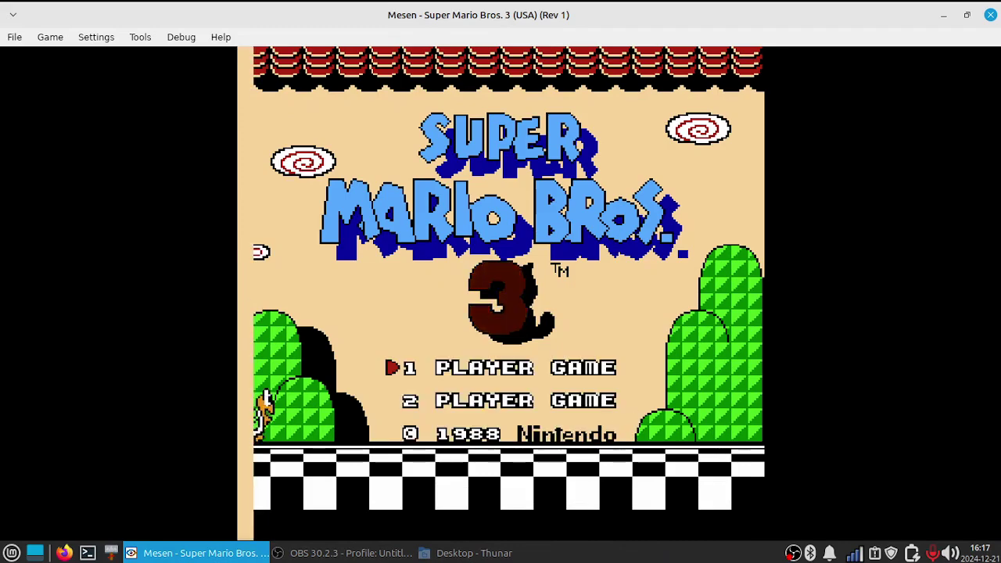
key("Return")
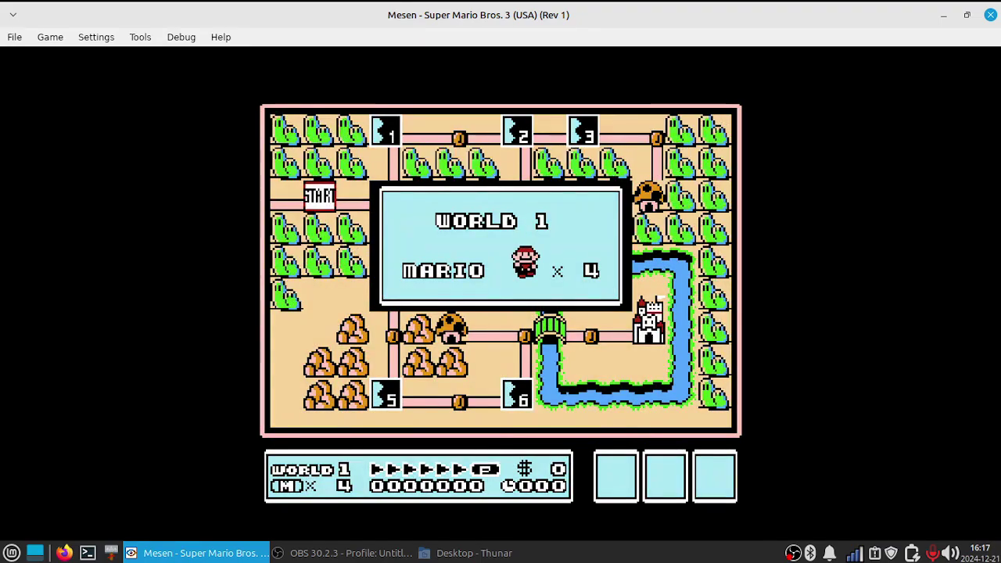
key("Right")
key("k")
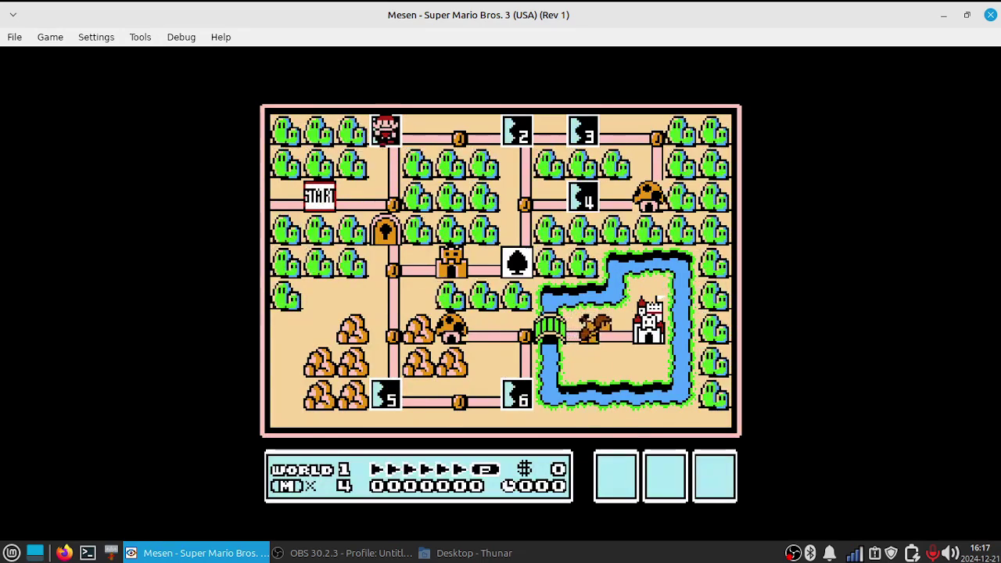
key("a")
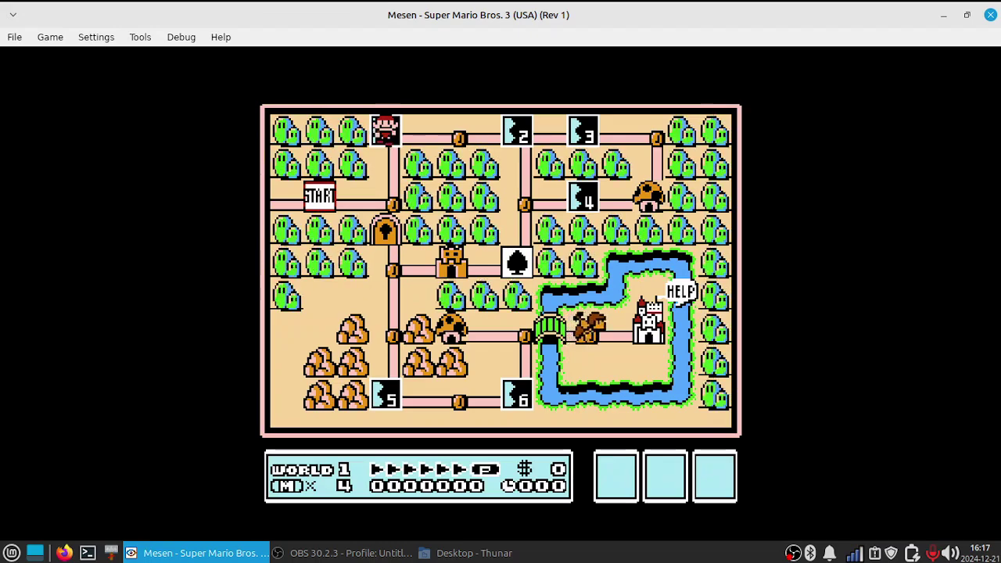
key("a")
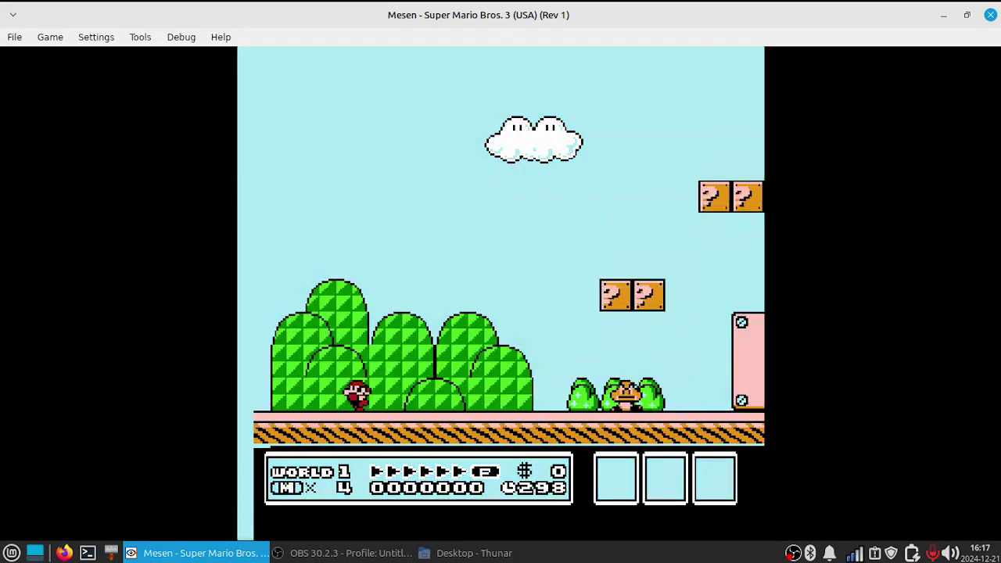
Run right, hit a block for a coin, stomp a Koopa and kick its shell
key("Right")
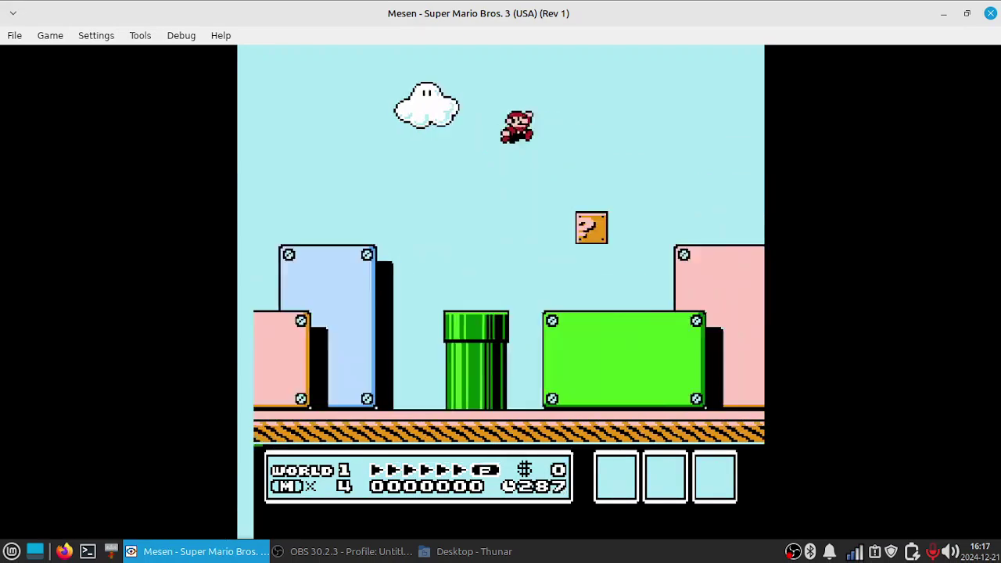
key("a")
key("Right")
key("a")
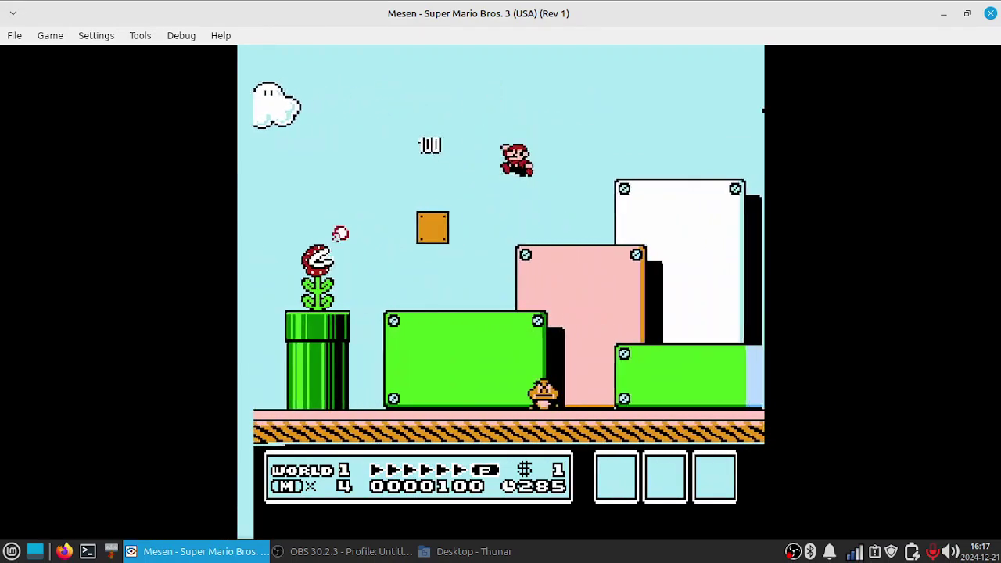
key("a")
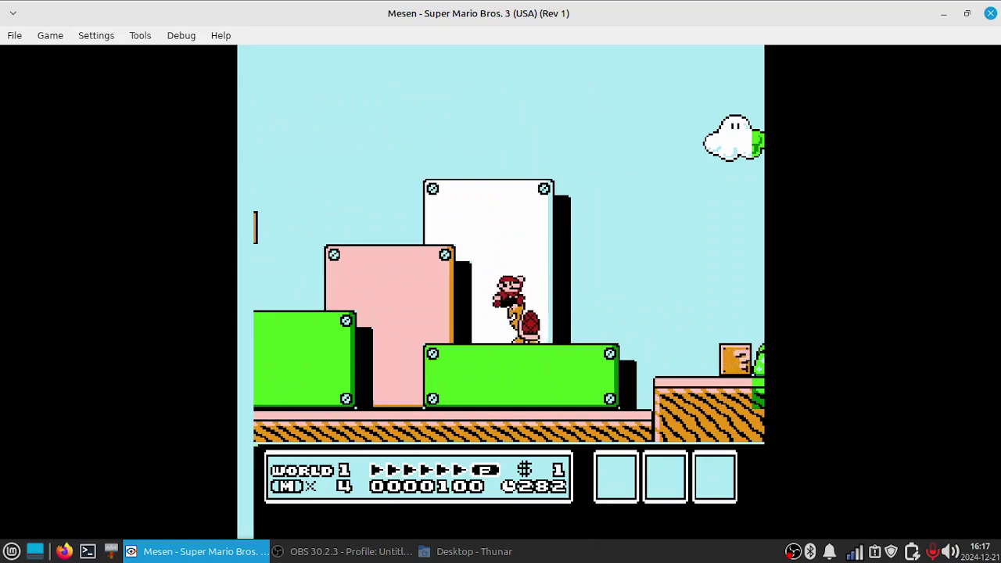
key("Right")
key("Right")
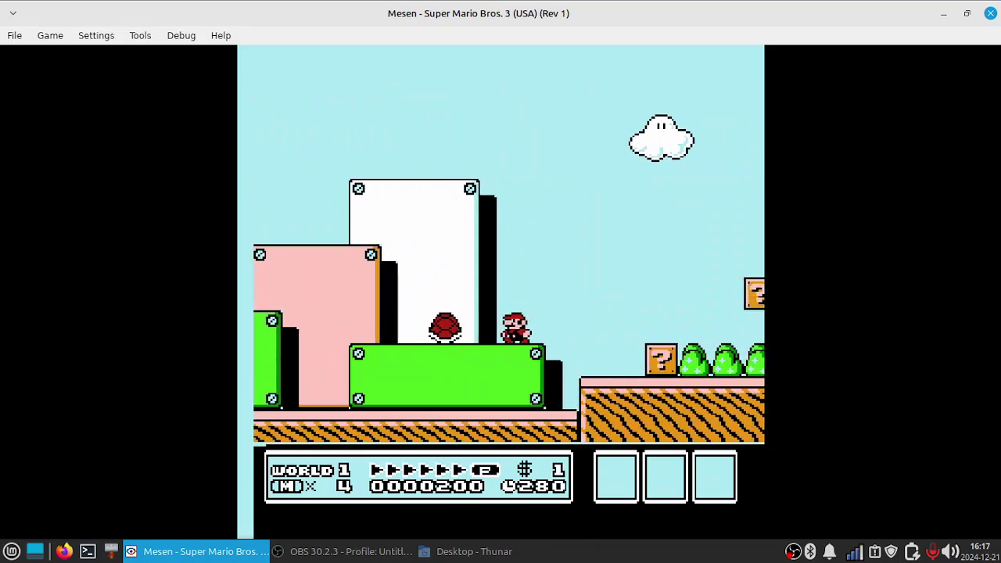
key("a")
key("Right")
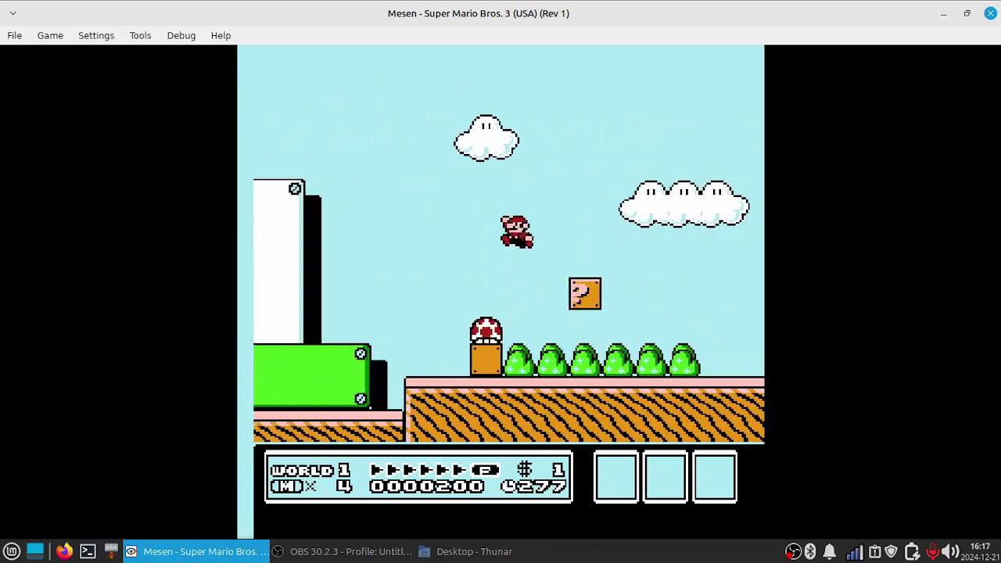
Stomp enemies, collect coins over the gap and hit the ? block for a mushroom
key("Right")
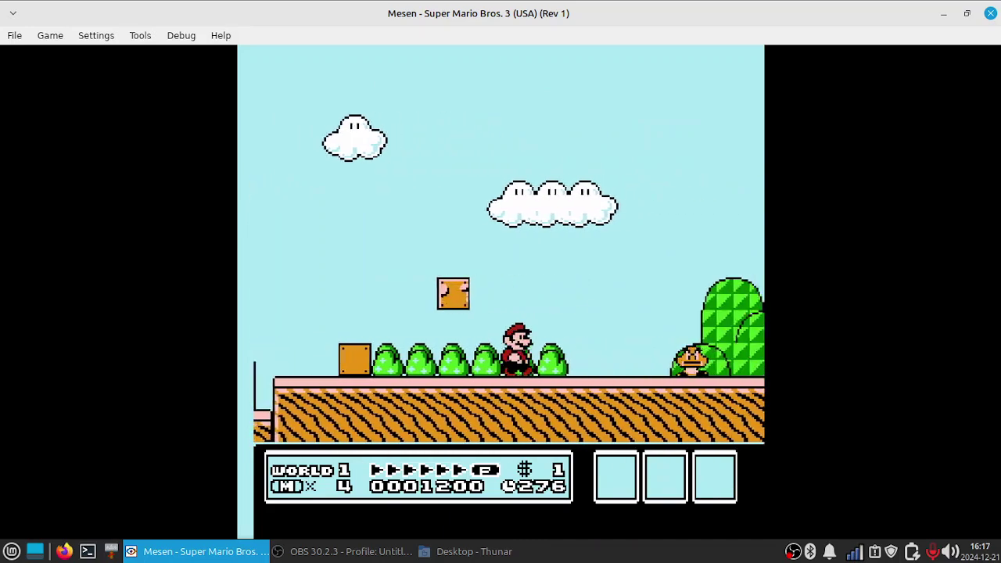
key("a")
key("Right")
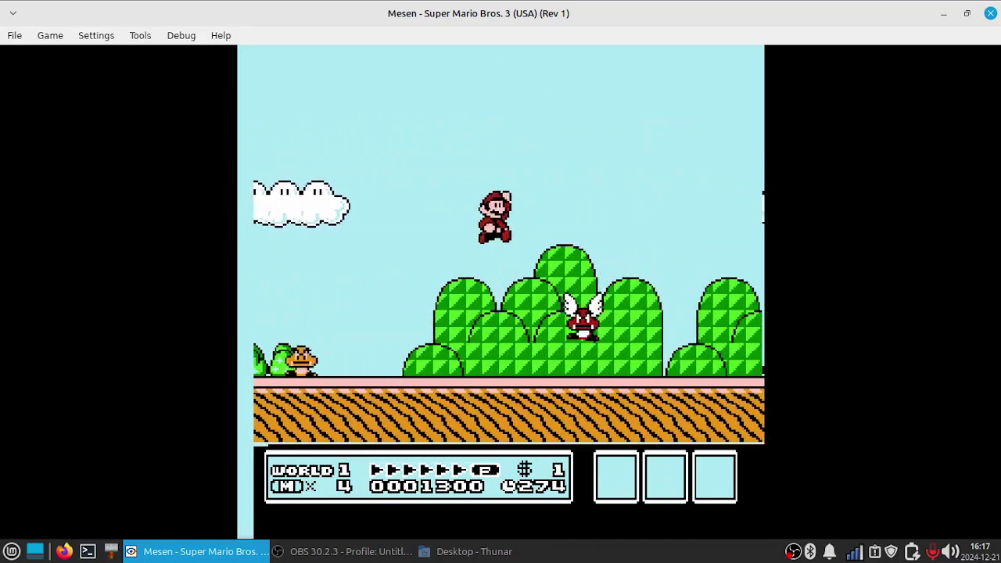
key("Right")
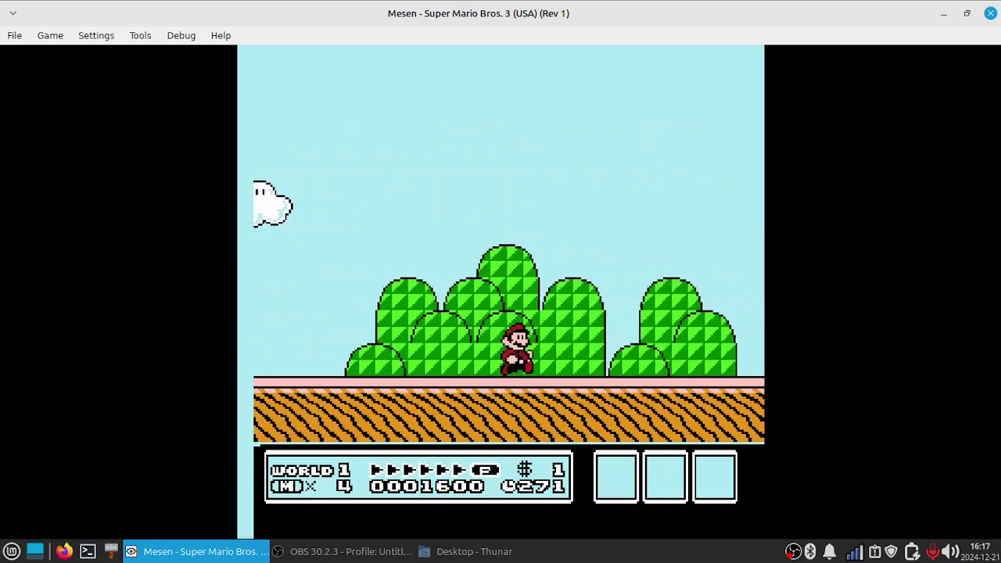
key("Right")
key("a")
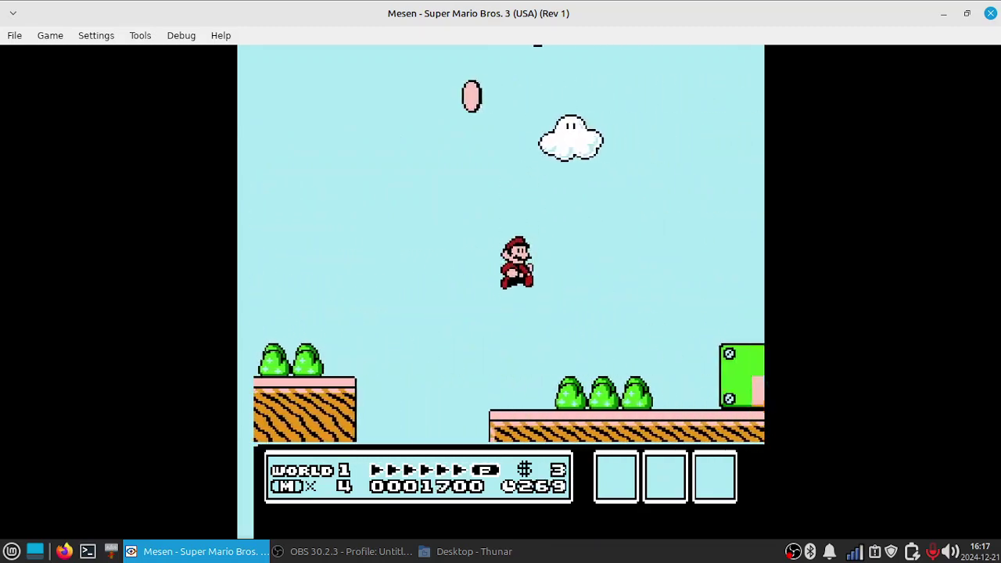
key("Right")
key("a")
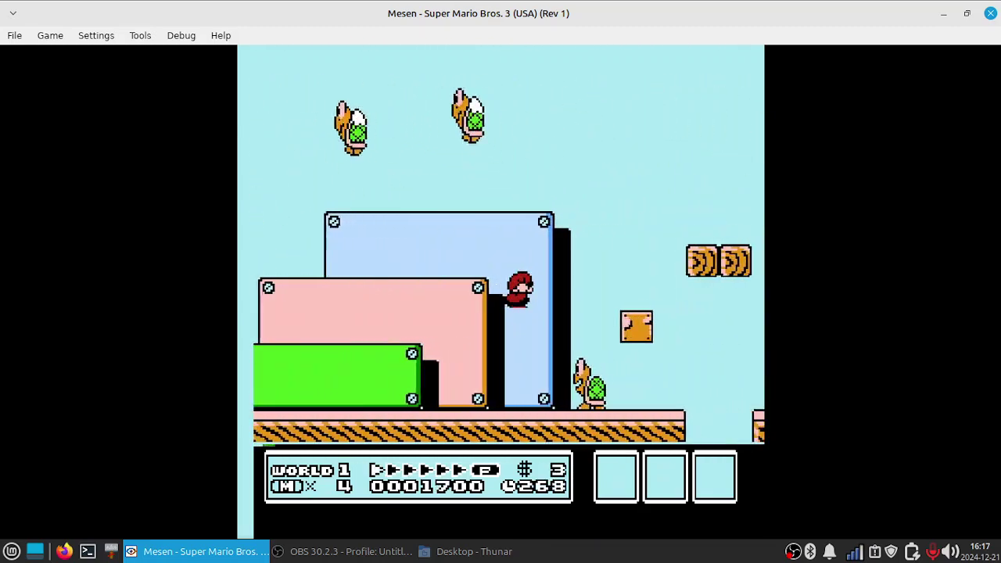
key("Right")
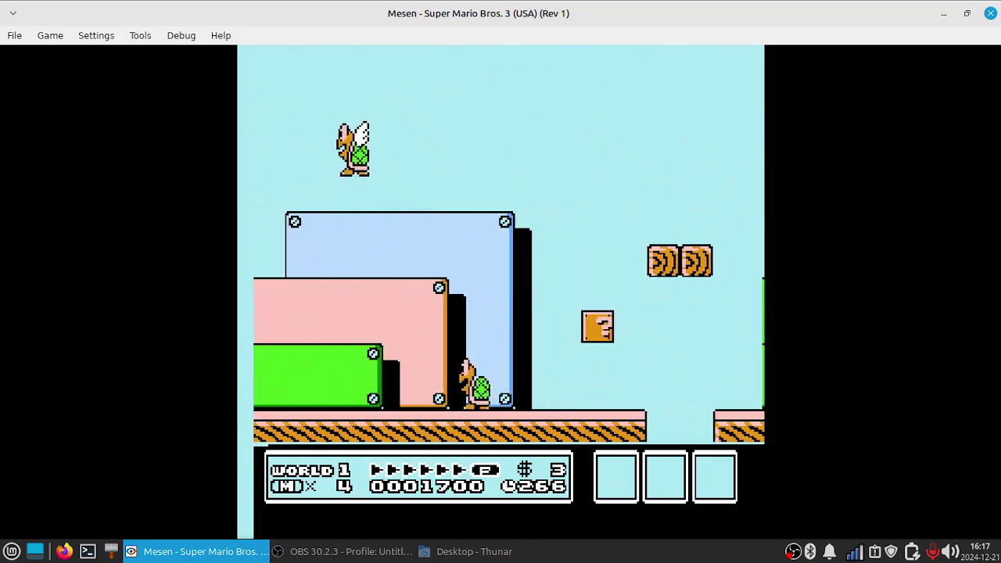
key("Right")
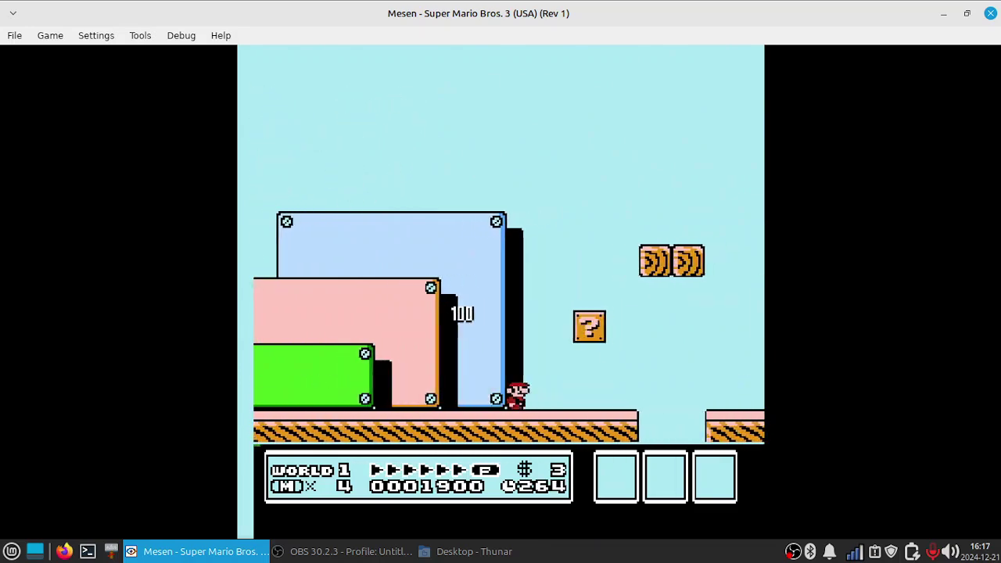
key("a")
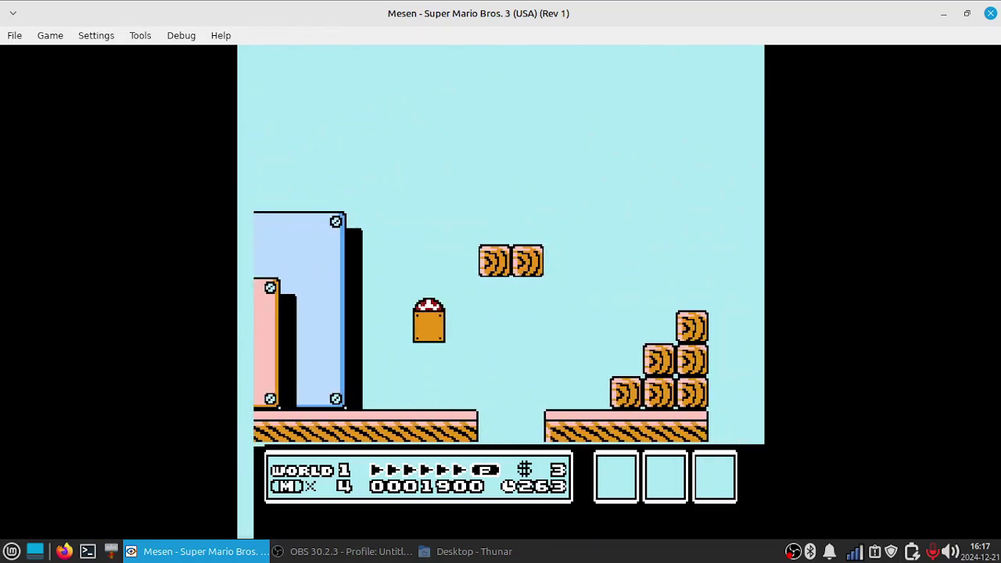